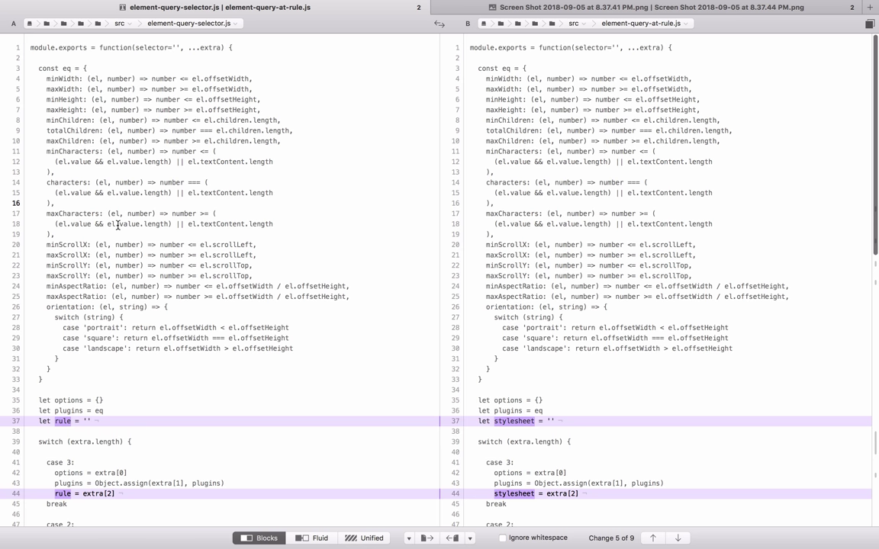
Step: Scroll the JavaScript diff and select 'rule' and its rename 'stylesheet' on line 37 in both panes
{"action": "scroll", "coordinate": [330, 217], "scroll_direction": "down", "scroll_amount": 5}
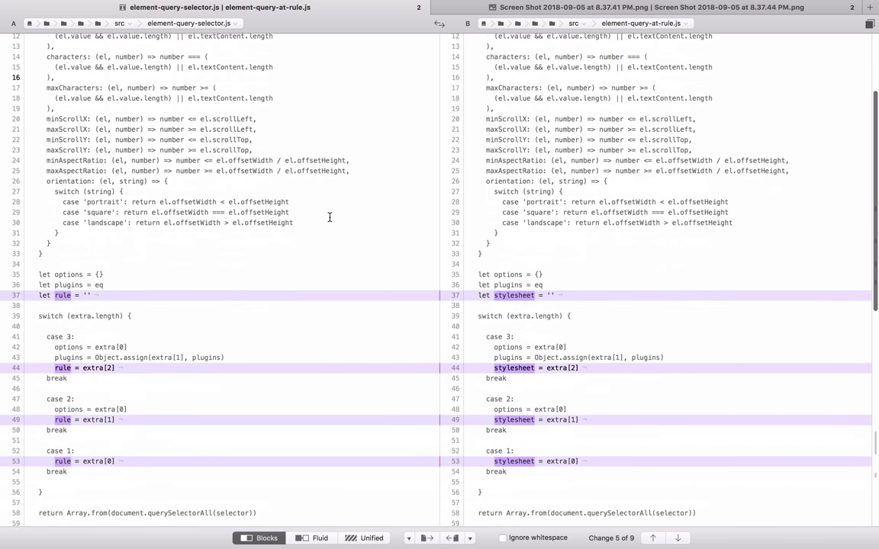
{"action": "scroll", "coordinate": [329, 217], "scroll_direction": "down", "scroll_amount": 6}
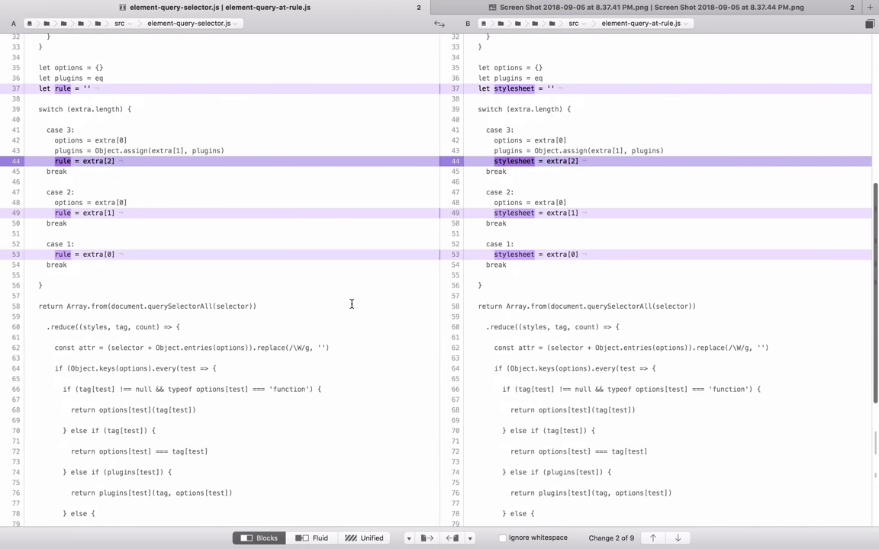
{"action": "scroll", "coordinate": [351, 303], "scroll_direction": "down", "scroll_amount": 6}
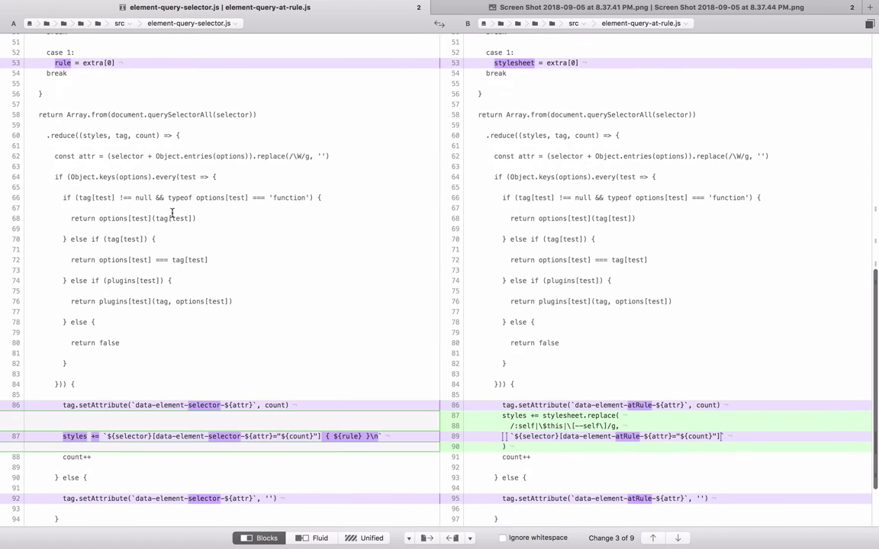
{"action": "scroll", "coordinate": [172, 212], "scroll_direction": "up", "scroll_amount": 10}
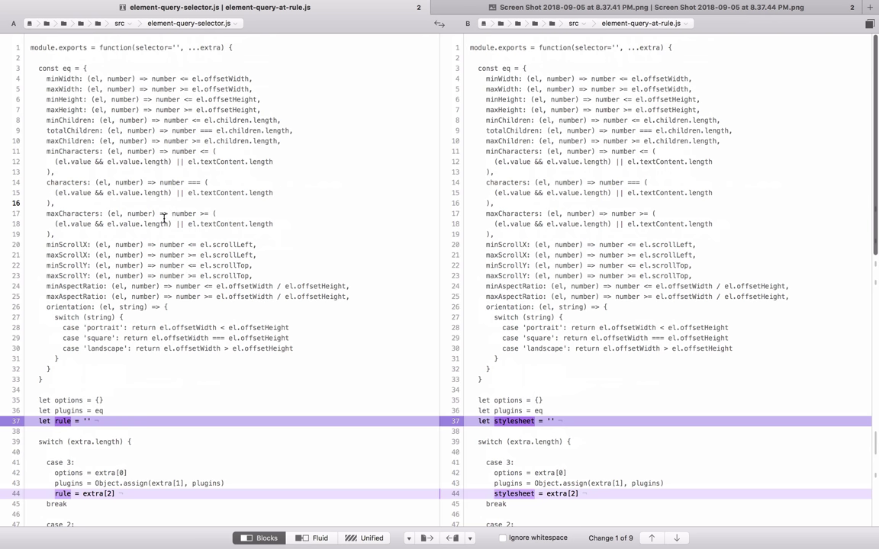
{"action": "scroll", "coordinate": [91, 412], "scroll_direction": "down", "scroll_amount": 2}
{"action": "scroll", "coordinate": [96, 431], "scroll_direction": "down", "scroll_amount": 3}
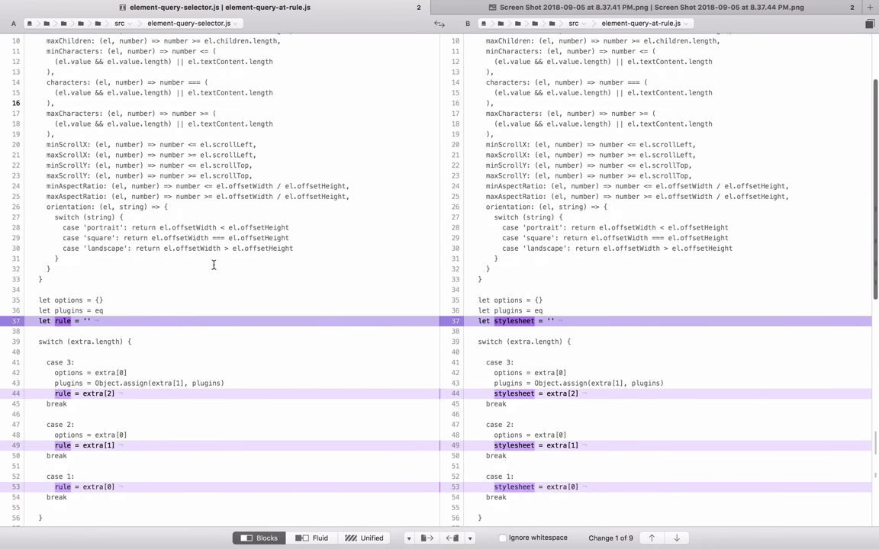
{"action": "double_click", "coordinate": [60, 322]}
{"action": "double_click", "coordinate": [512, 321]}
Step: Highlight the new stylesheet.replace lines 87–90 and original lines 73–84, then clear the selections
{"action": "scroll", "coordinate": [416, 366], "scroll_direction": "down", "scroll_amount": 15}
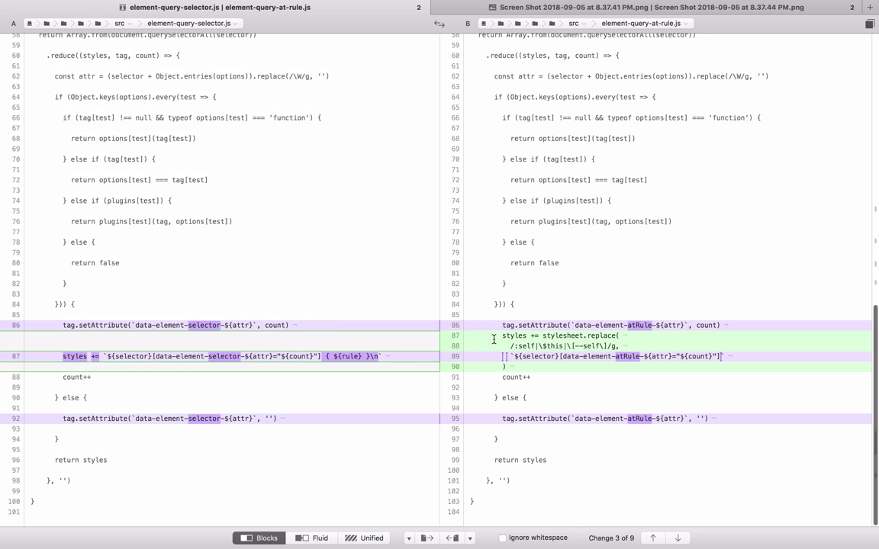
{"action": "left_click_drag", "start_coordinate": [501, 335], "coordinate": [613, 348]}
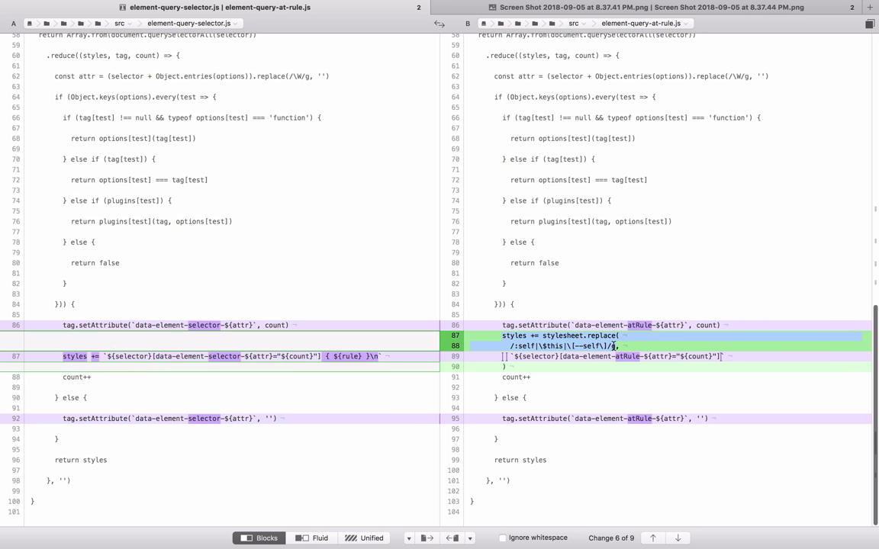
{"action": "left_click_drag", "start_coordinate": [501, 367], "coordinate": [486, 367]}
{"action": "left_click", "coordinate": [486, 367]}
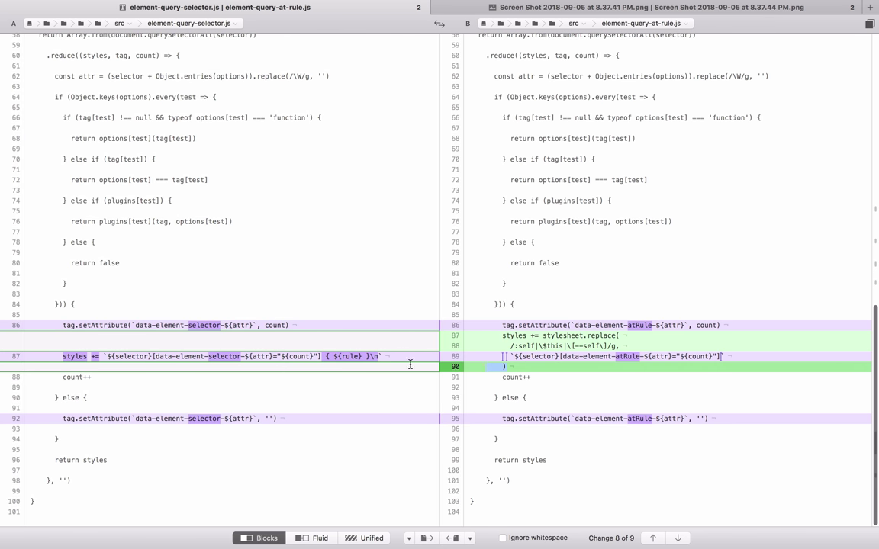
{"action": "left_click_drag", "start_coordinate": [139, 304], "coordinate": [110, 190]}
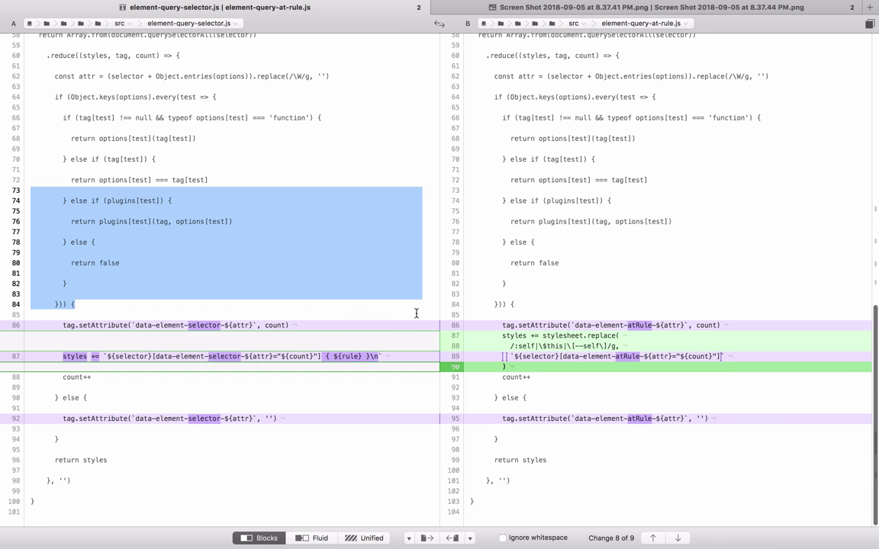
{"action": "left_click", "coordinate": [375, 232]}
{"action": "scroll", "coordinate": [374, 233], "scroll_direction": "up", "scroll_amount": 3}
{"action": "scroll", "coordinate": [374, 232], "scroll_direction": "up", "scroll_amount": 5}
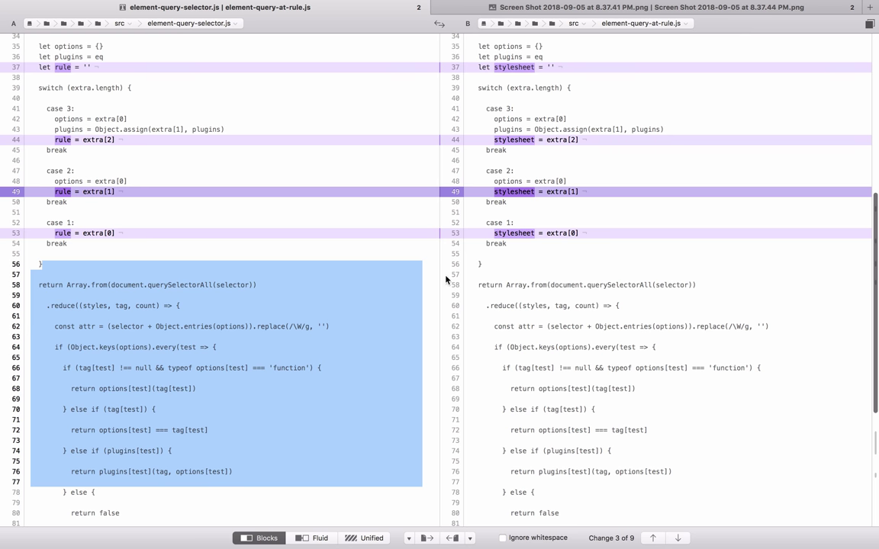
{"action": "left_click", "coordinate": [419, 272]}
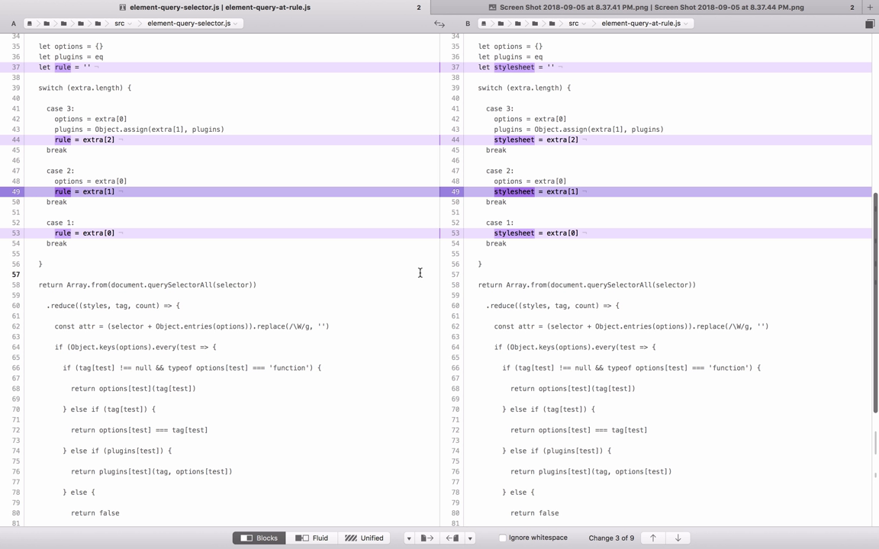
Step: Open the webinar screenshot comparison and overlay it as a Difference image
{"action": "left_click", "coordinate": [557, 9]}
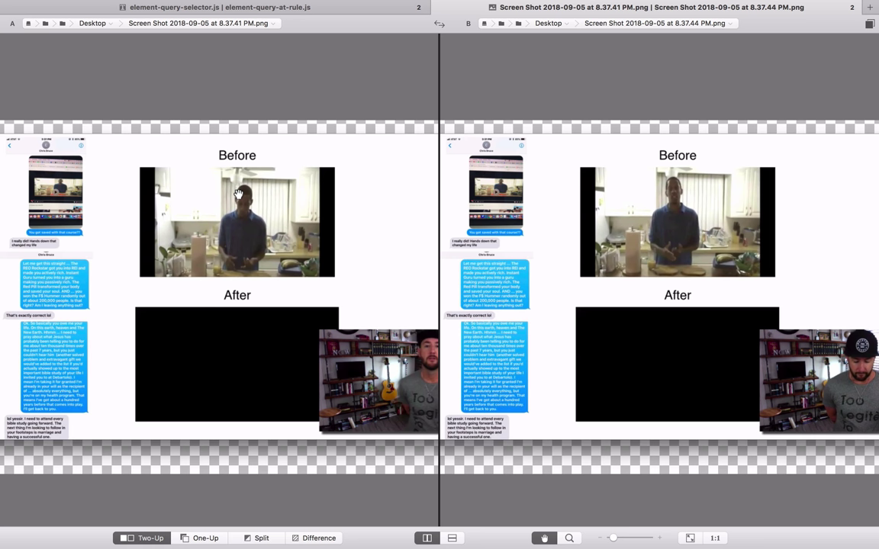
{"action": "left_click", "coordinate": [316, 538]}
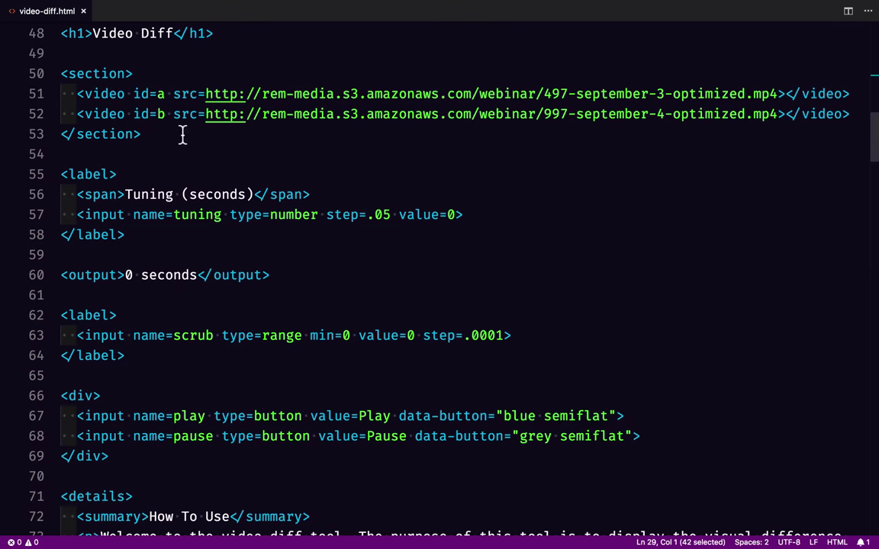
Step: Highlight the video sources 497-september-3-optimized.mp4 and 997-september-4-optimized.mp4 in video-diff.html
{"action": "double_click", "coordinate": [126, 94]}
{"action": "triple_click", "coordinate": [125, 94]}
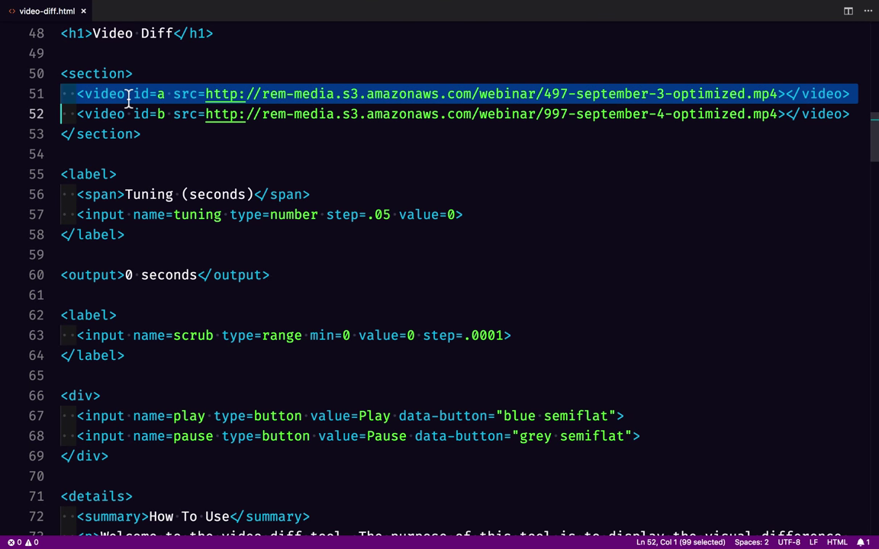
{"action": "left_click", "coordinate": [141, 114]}
{"action": "key", "text": "super+a"}
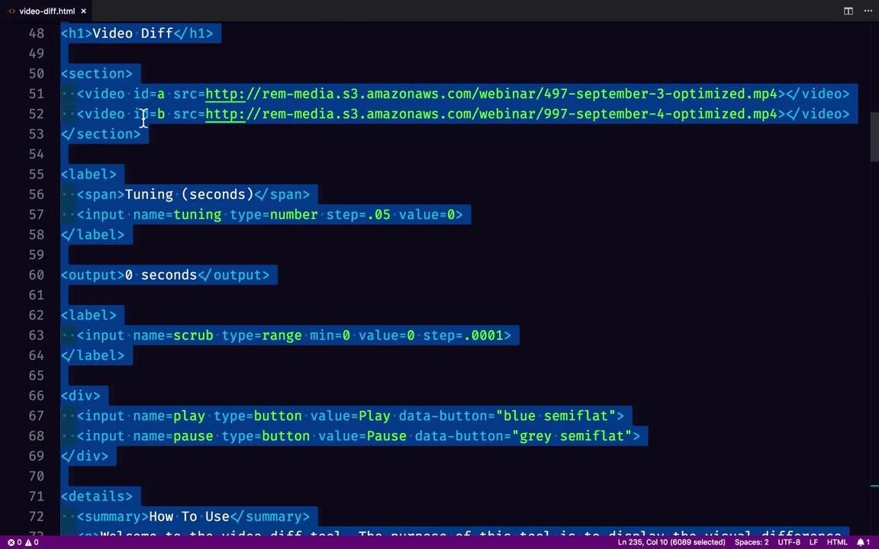
{"action": "left_click", "coordinate": [326, 94]}
{"action": "left_click_drag", "start_coordinate": [544, 94], "coordinate": [787, 94]}
{"action": "left_click_drag", "start_coordinate": [544, 114], "coordinate": [777, 124]}
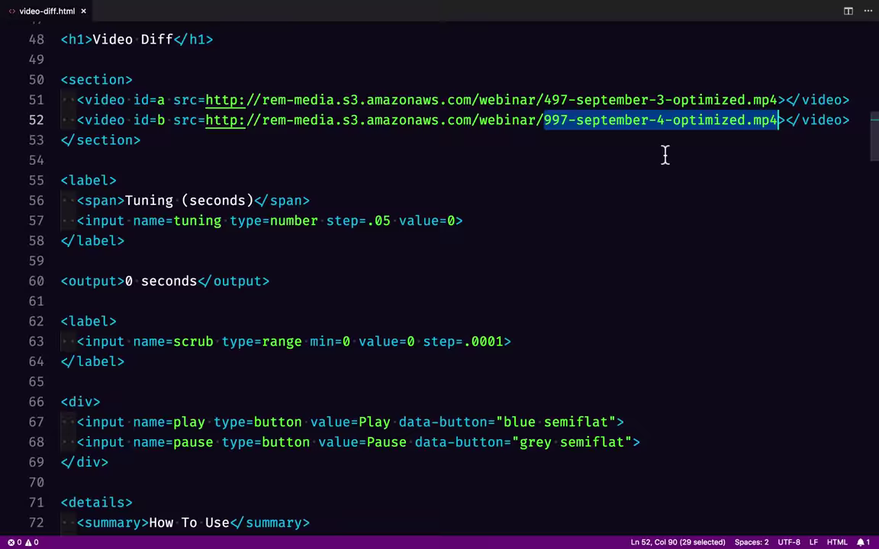
Step: Highlight #b's filter: invert(100%) and opacity: .5 declarations, then switch to the Video Diff page
{"action": "scroll", "coordinate": [666, 153], "scroll_direction": "up", "scroll_amount": 10}
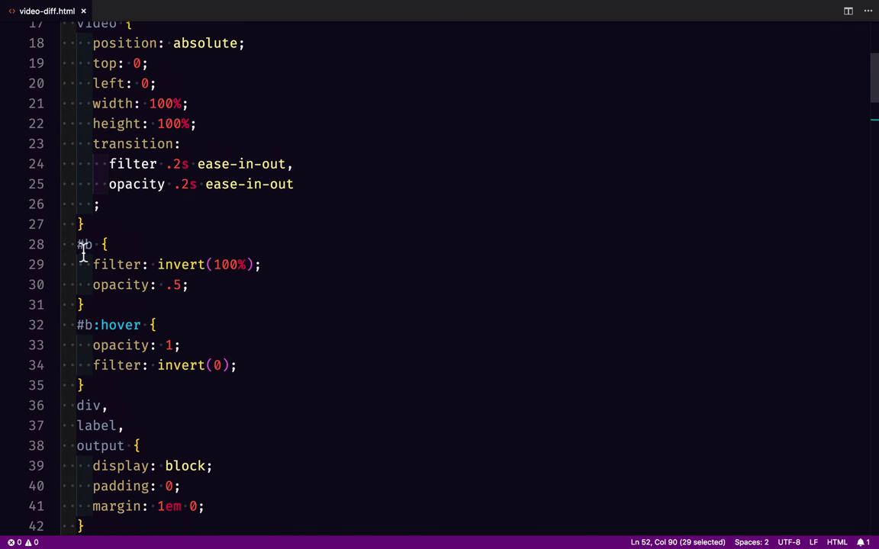
{"action": "left_click_drag", "start_coordinate": [94, 265], "coordinate": [263, 265]}
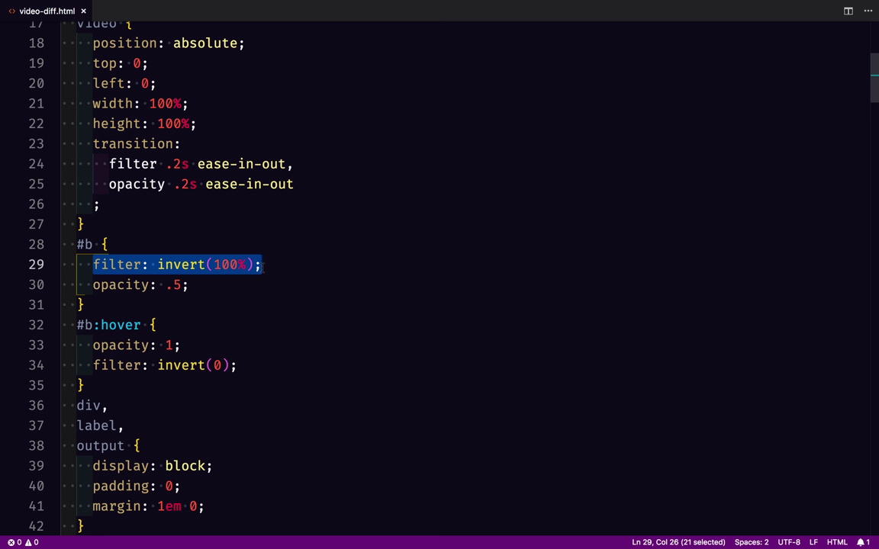
{"action": "left_click_drag", "start_coordinate": [90, 290], "coordinate": [190, 296]}
{"action": "key", "text": "ctrl+Left"}
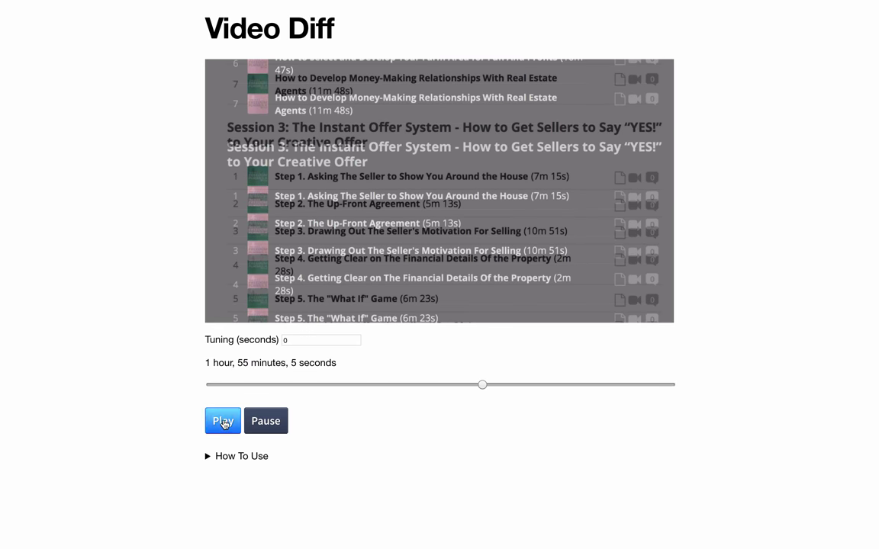
Step: Start playing both overlaid webinars from around 1:55:05
{"action": "left_click", "coordinate": [223, 424]}
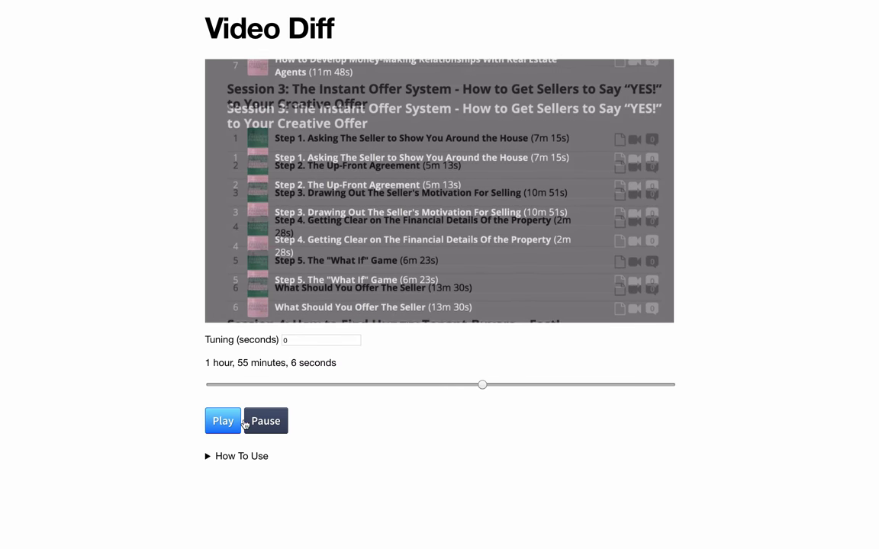
Step: Pause on the session list and try tuning offsets -0.05, -0.55 and -0.85
{"action": "left_click", "coordinate": [279, 424]}
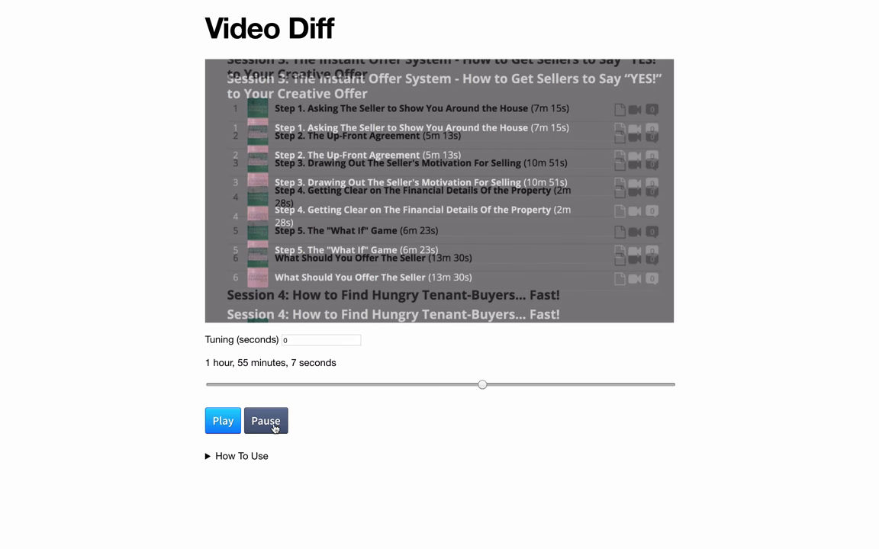
{"action": "left_click", "coordinate": [294, 341]}
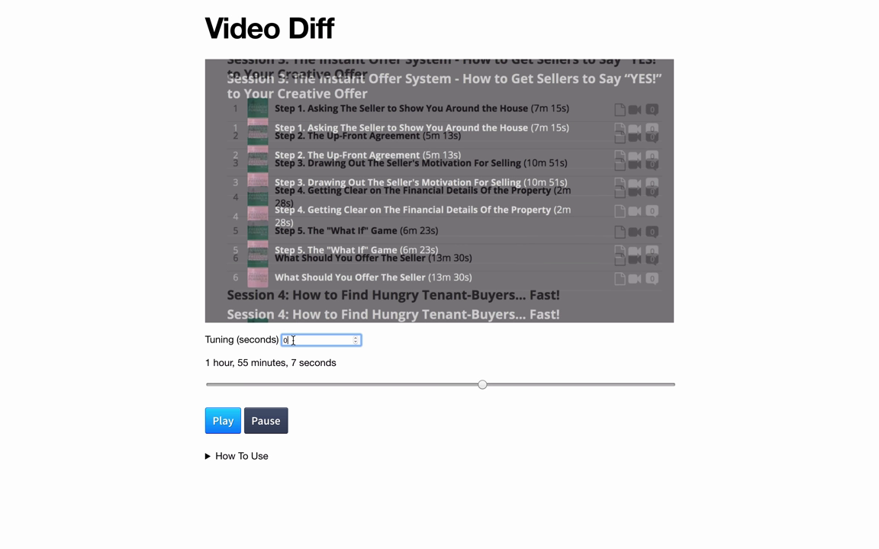
{"action": "key", "text": "BackSpace"}
{"action": "type", "text": "-0.05"}
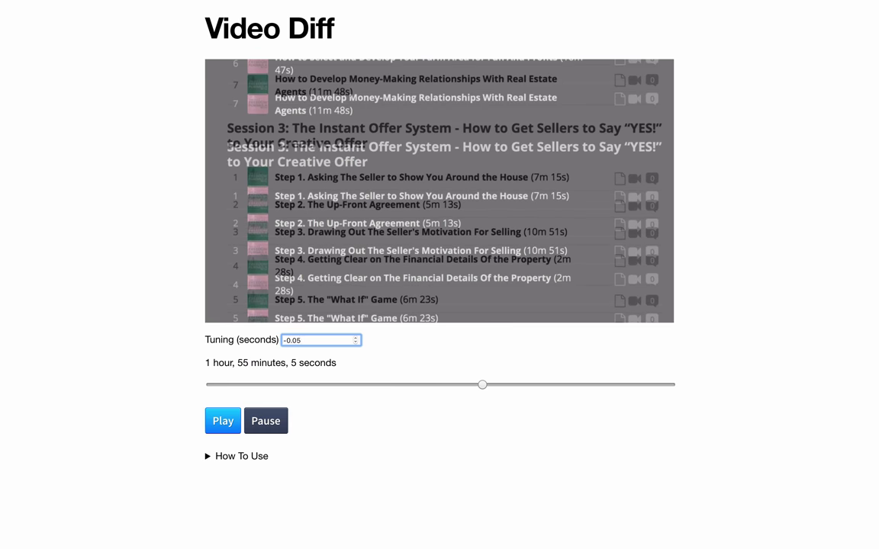
{"action": "key", "text": "BackSpace"}
{"action": "key", "text": "BackSpace"}
{"action": "type", "text": "55"}
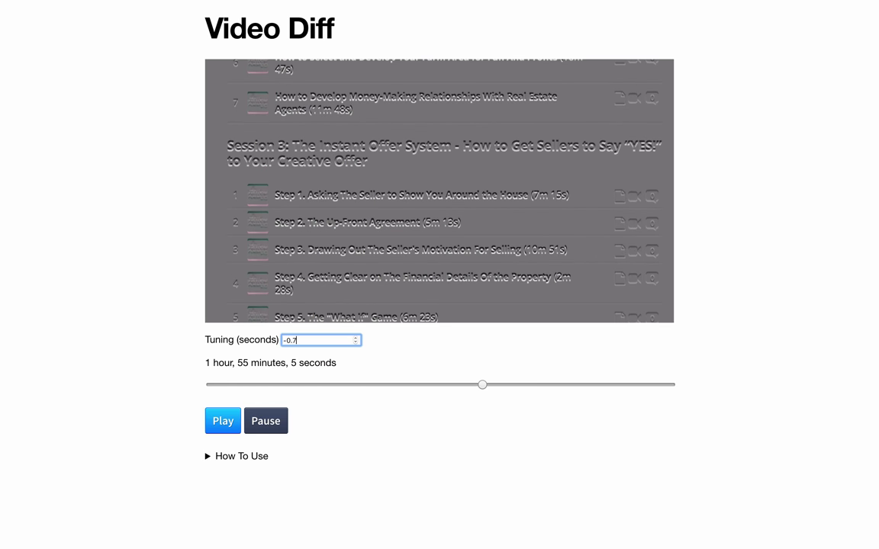
{"action": "key", "text": "BackSpace"}
{"action": "type", "text": "8"}
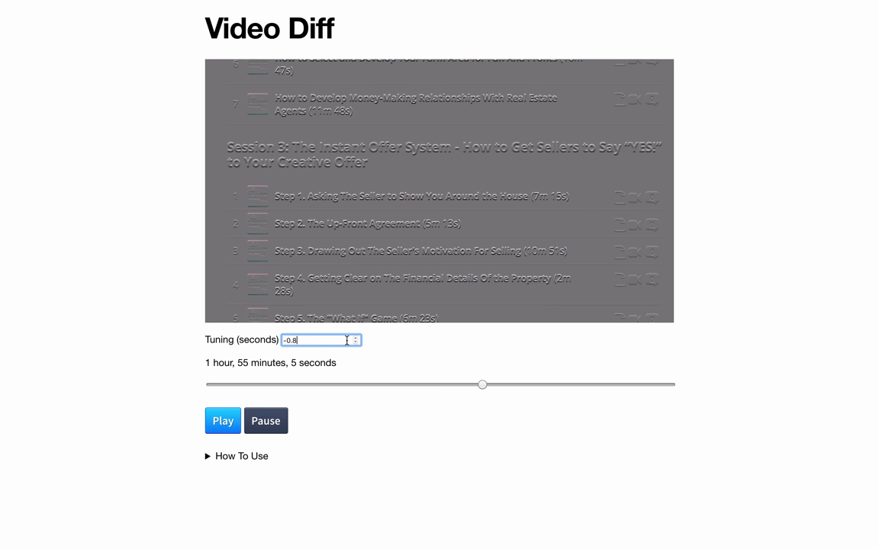
{"action": "type", "text": "5"}
{"action": "left_click", "coordinate": [402, 359]}
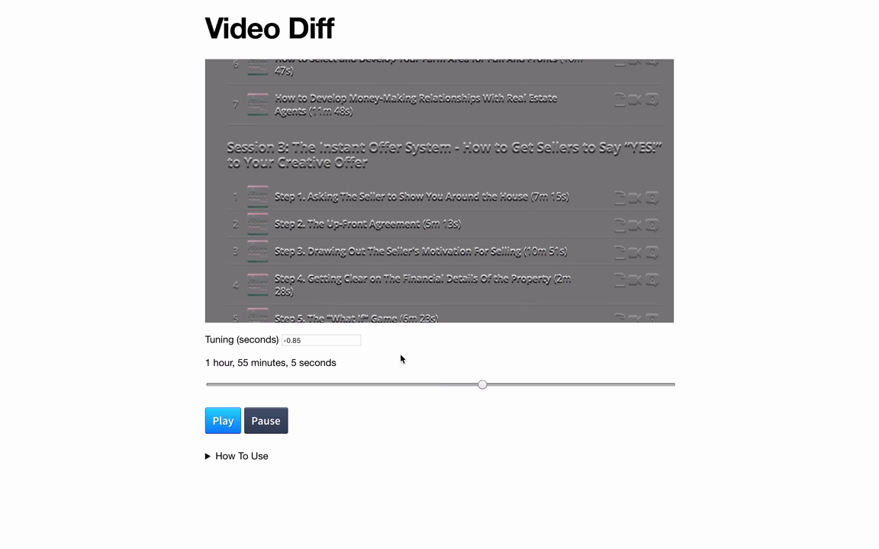
Step: Try a -0.9 tuning offset, then settle on -0.75 seconds
{"action": "left_click", "coordinate": [347, 340]}
{"action": "key", "text": "BackSpace"}
{"action": "key", "text": "BackSpace"}
{"action": "type", "text": "9"}
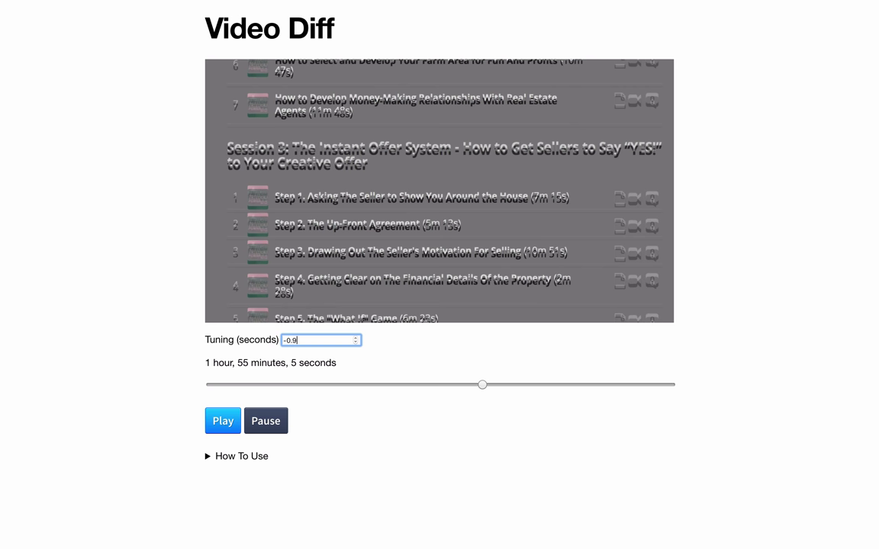
{"action": "key", "text": "BackSpace"}
{"action": "type", "text": "75"}
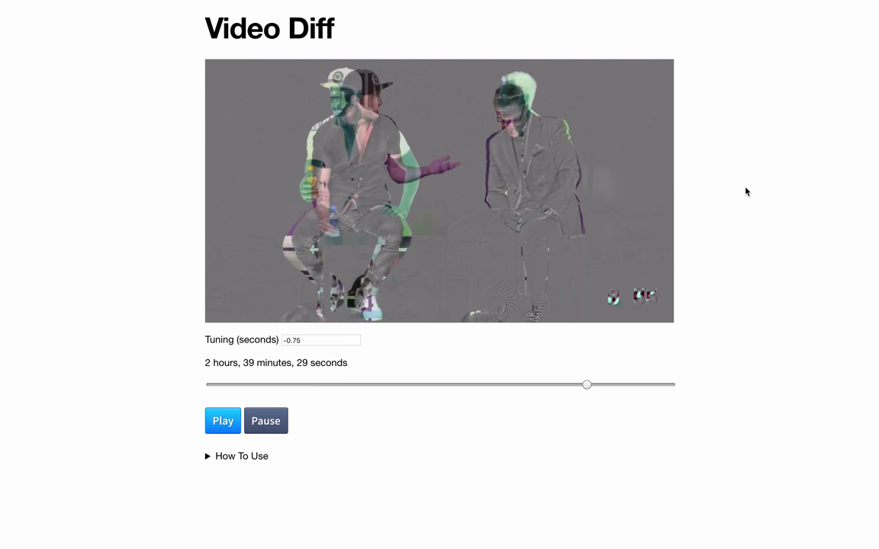
Step: Play the aligned diff briefly, pause on the stage scene, and jump back toward 2:28:01
{"action": "left_click", "coordinate": [225, 423]}
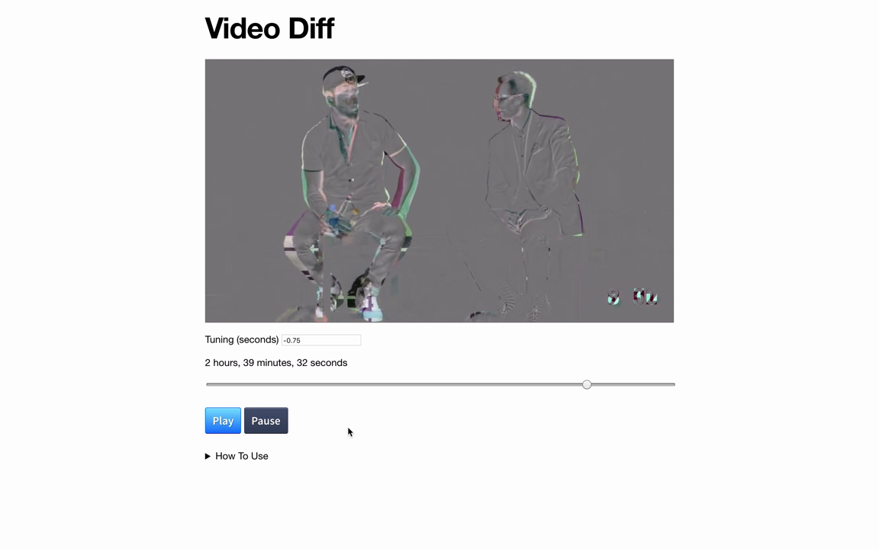
{"action": "left_click", "coordinate": [267, 421]}
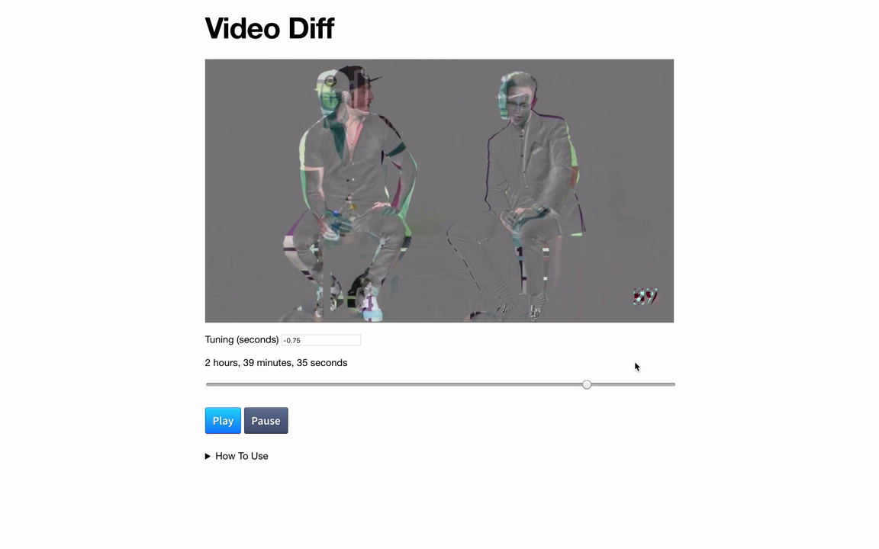
{"action": "mouse_move", "coordinate": [551, 264]}
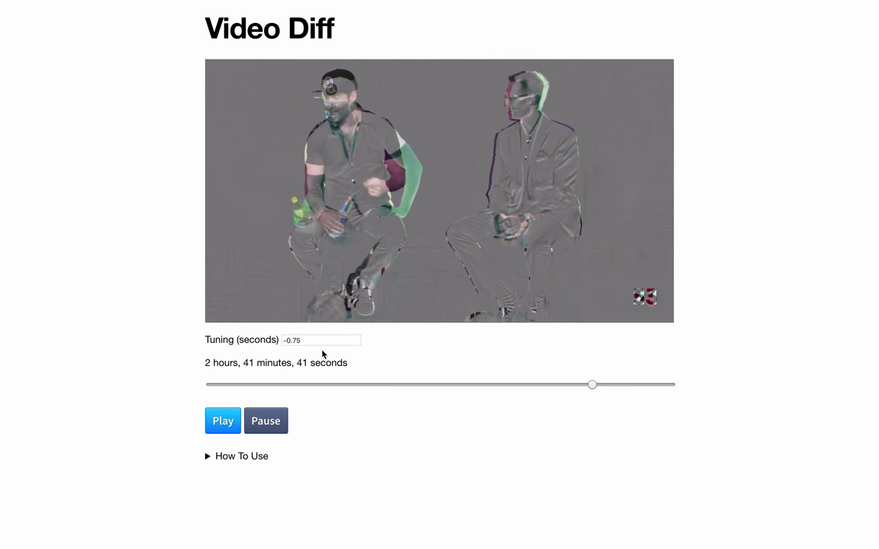
{"action": "key", "text": "Left"}
{"action": "key", "text": "Left"}
{"action": "key", "text": "Left"}
{"action": "key", "text": "Left"}
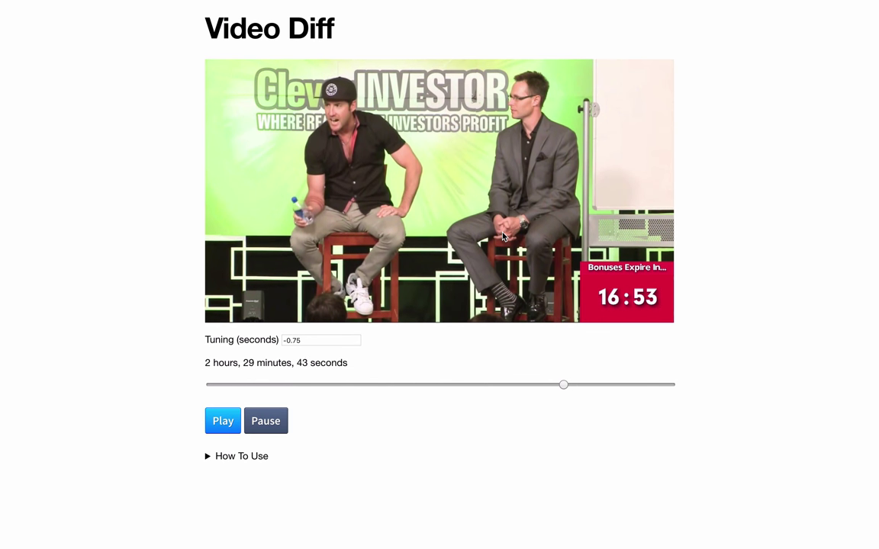